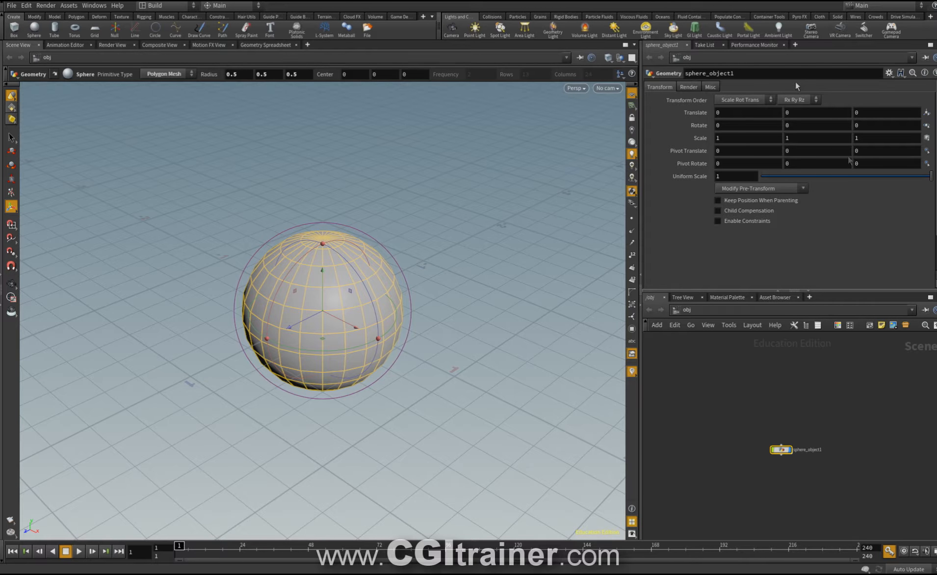
In the Global Animation Options, set the frame rate to 25 FPS and the end frame to 100.
{"action": "scroll", "coordinate": [801, 454], "scroll_direction": "up", "scroll_amount": 5}
{"action": "middle_click_drag", "start_coordinate": [783, 459], "coordinate": [821, 428]}
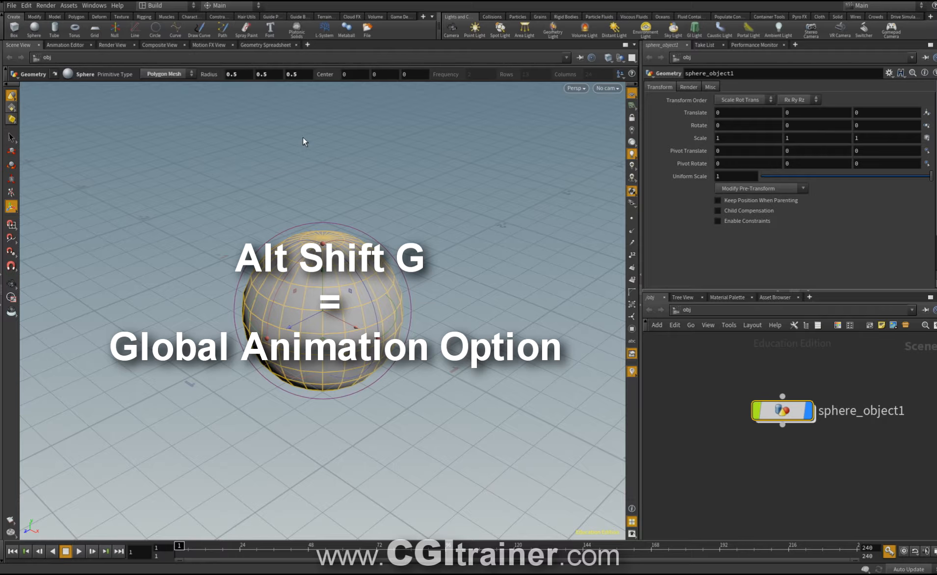
{"action": "key", "text": "alt+shift+g"}
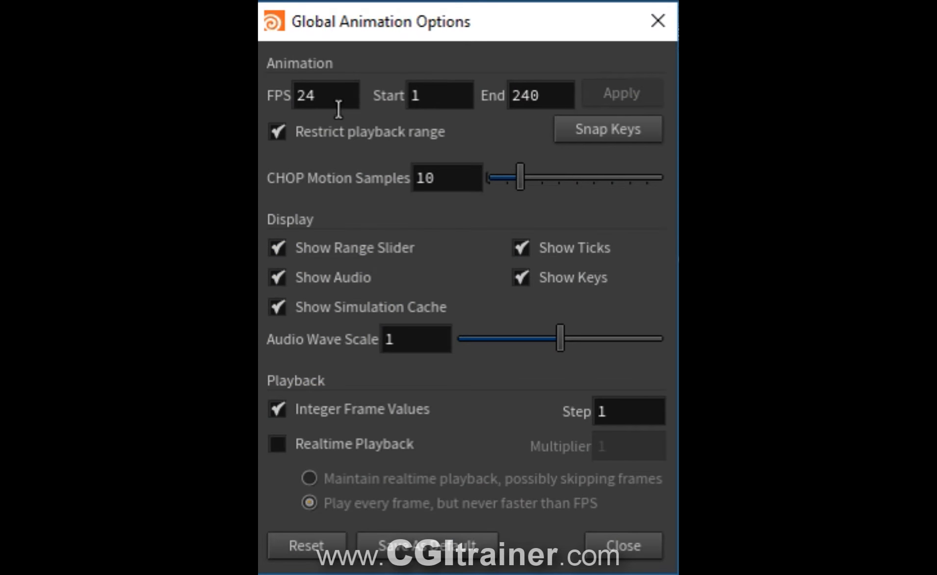
{"action": "left_click", "coordinate": [339, 100]}
{"action": "double_click", "coordinate": [295, 95]}
{"action": "type", "text": "25"}
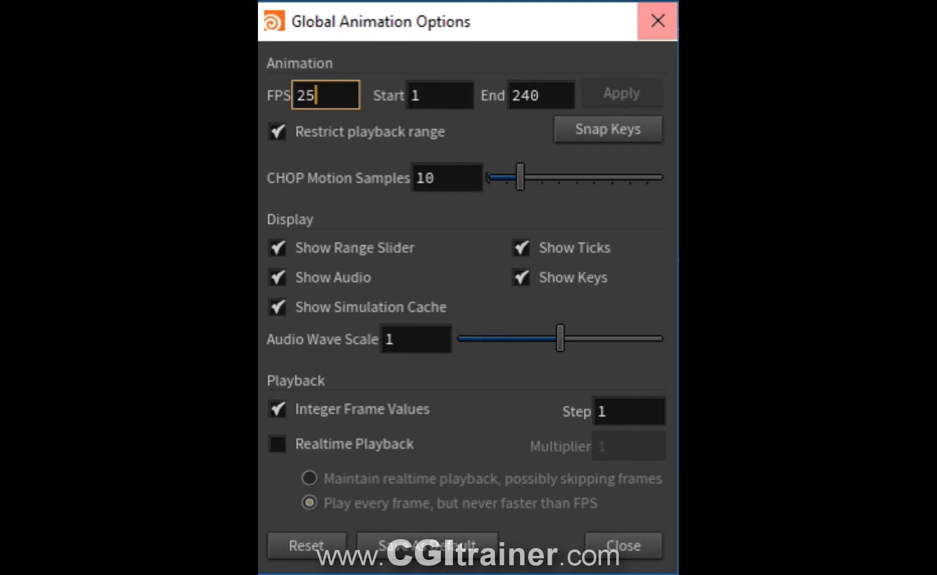
{"action": "key", "text": "Return"}
{"action": "double_click", "coordinate": [515, 95]}
{"action": "type", "text": "100"}
{"action": "left_click", "coordinate": [633, 88]}
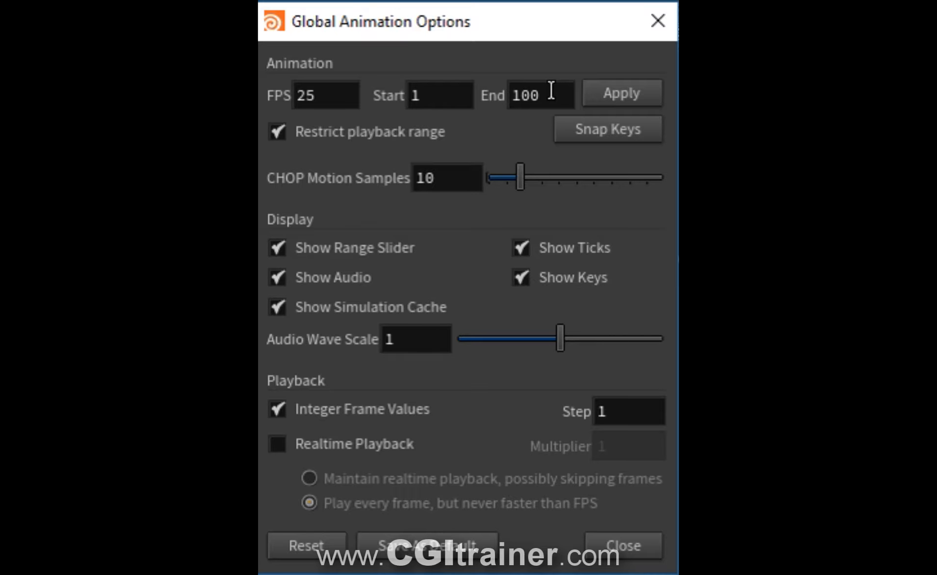
Keep the playback range restricted and enable Realtime Playback with "Play every frame, but never faster than FPS".
{"action": "left_click", "coordinate": [309, 131]}
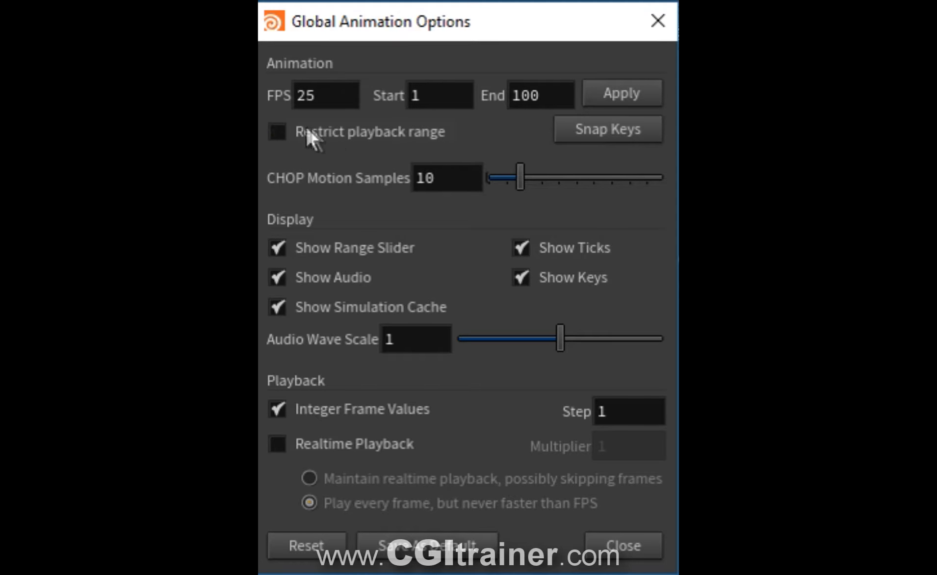
{"action": "left_click", "coordinate": [354, 131]}
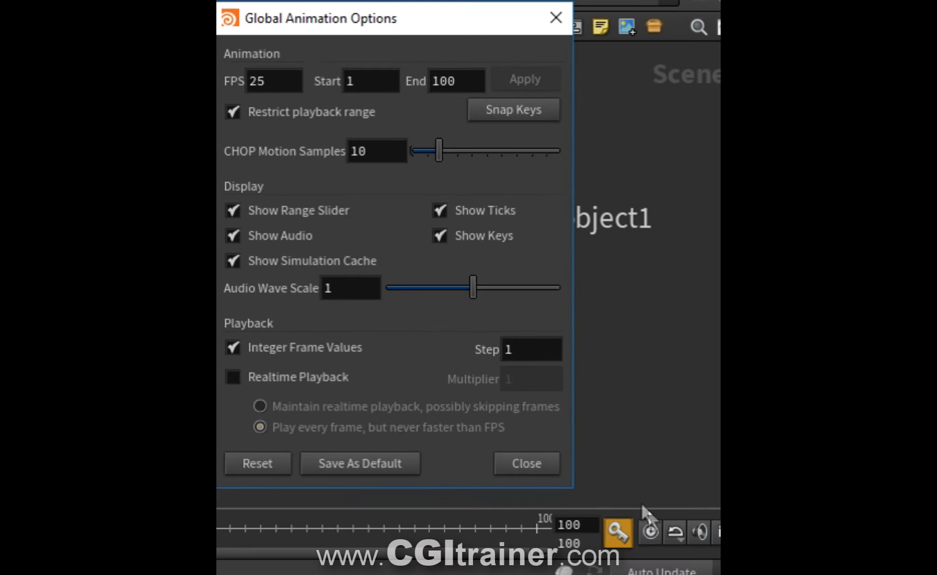
{"action": "left_click", "coordinate": [299, 376]}
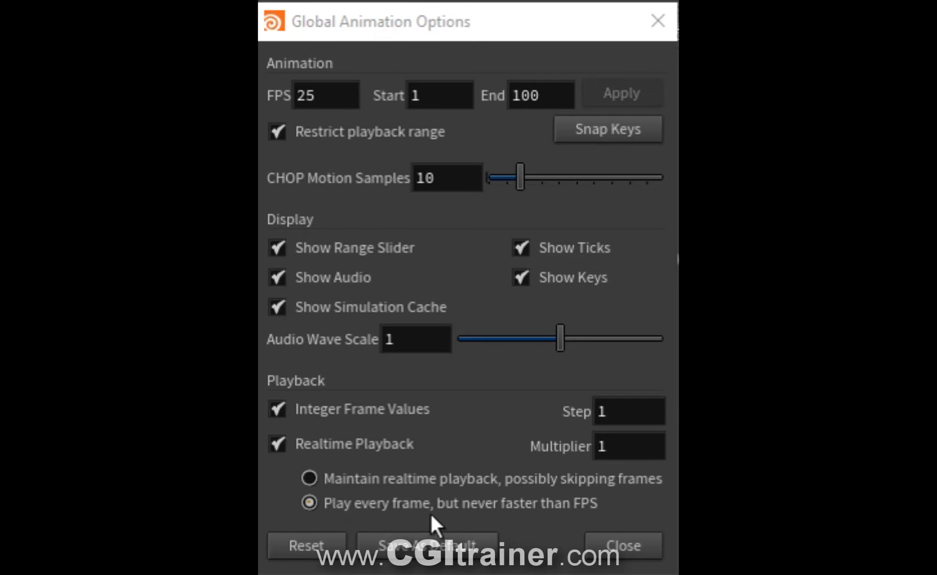
{"action": "left_click", "coordinate": [566, 500]}
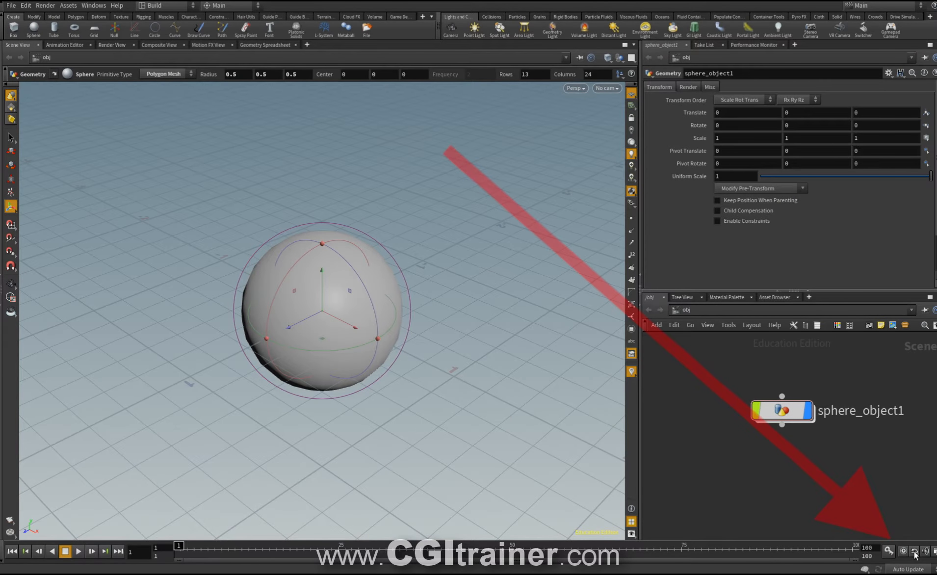
Examine the available playback loop modes, including Zig-Zag.
{"action": "left_click", "coordinate": [914, 552]}
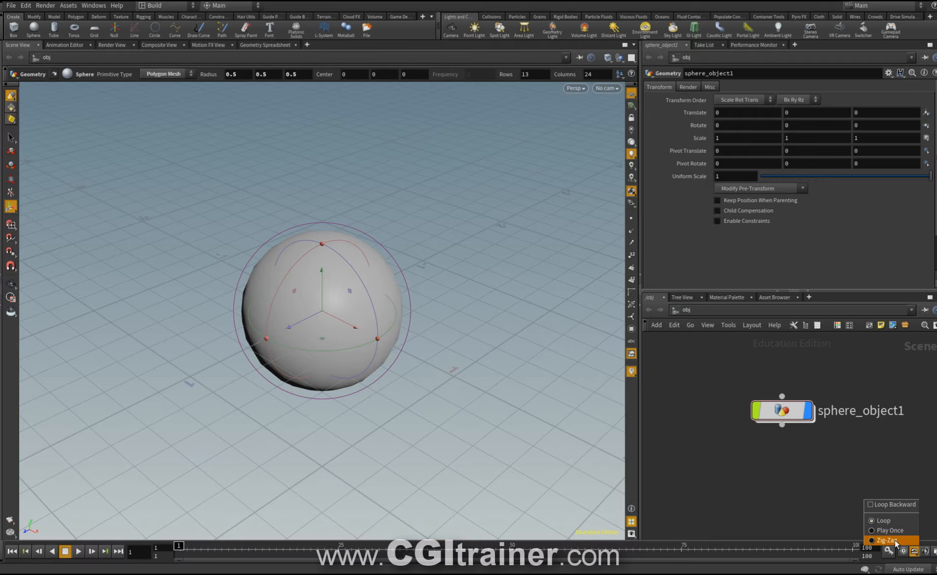
{"action": "left_click", "coordinate": [895, 540]}
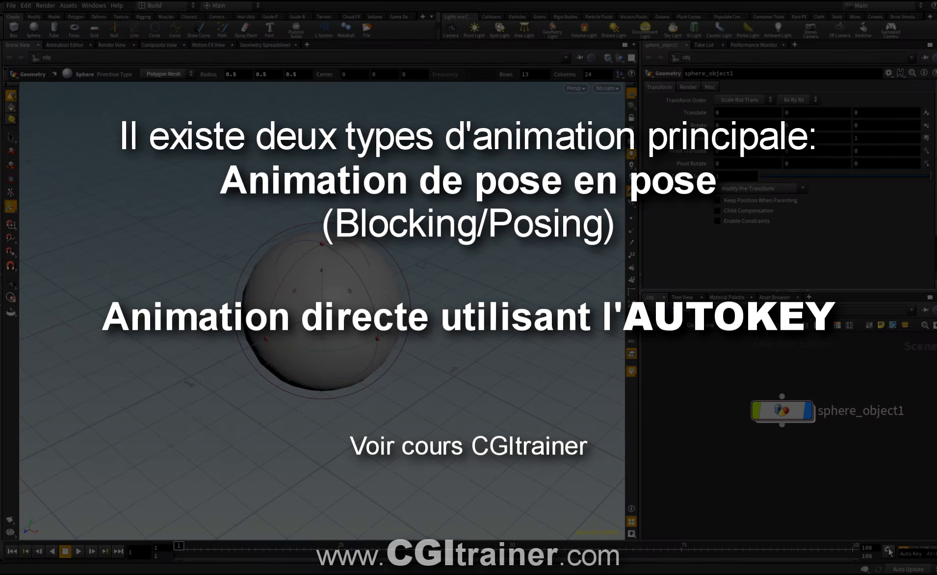
Turn on Auto Key and keyframe the sphere's translate, rotate and scale at frame 1.
{"action": "left_click", "coordinate": [888, 551]}
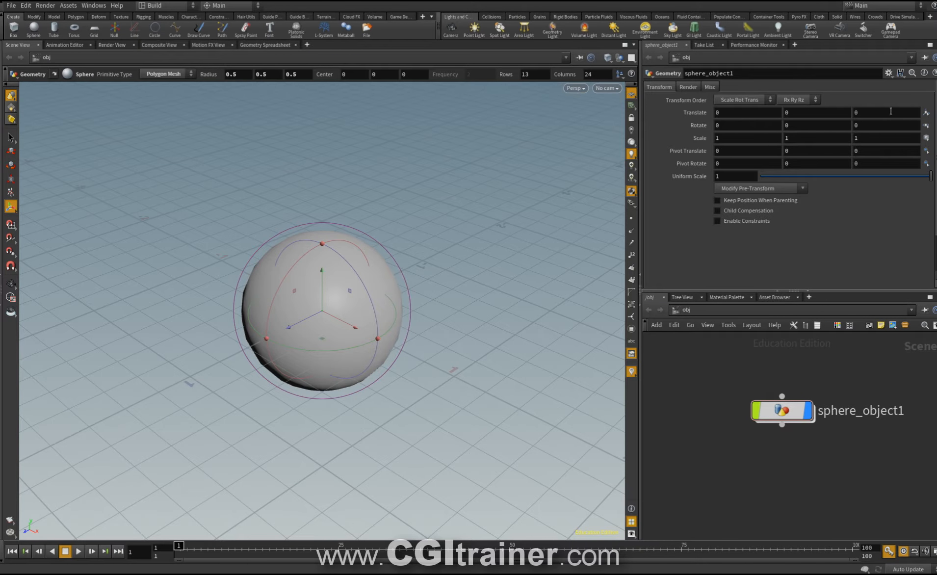
{"action": "left_click", "coordinate": [302, 296]}
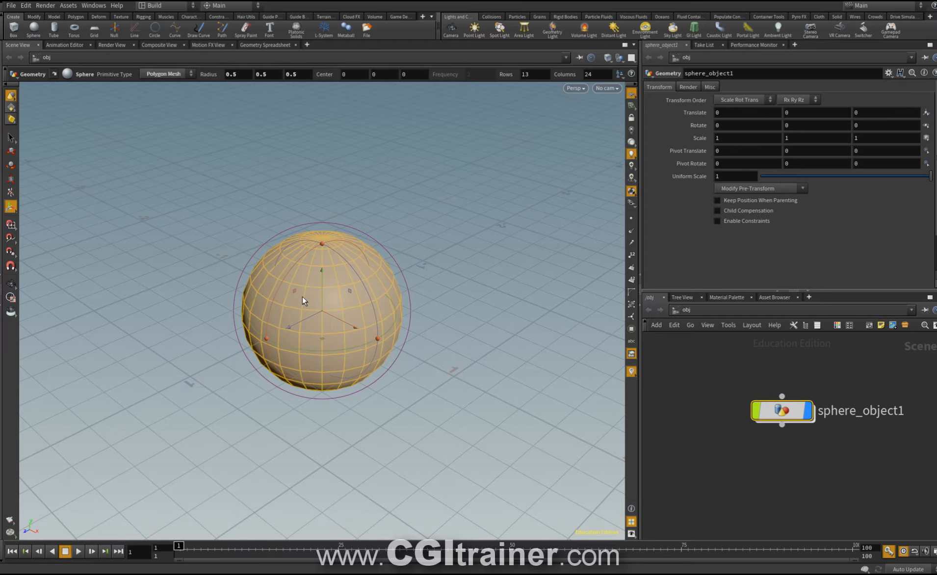
{"action": "key", "text": "k"}
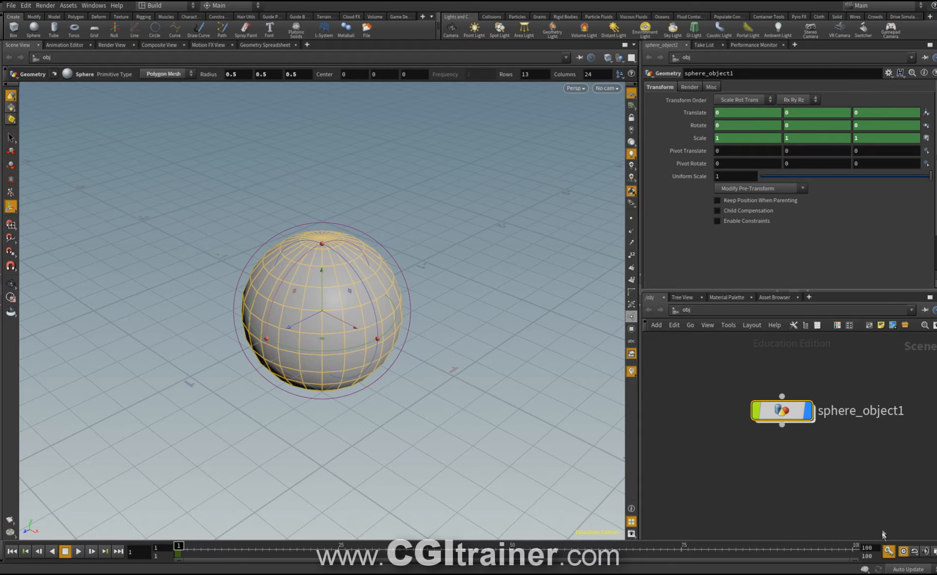
At frame 25, move the sphere along Z to about -2.33, and play back the animation.
{"action": "left_click_drag", "start_coordinate": [182, 548], "coordinate": [341, 515]}
{"action": "left_click_drag", "start_coordinate": [291, 325], "coordinate": [515, 228]}
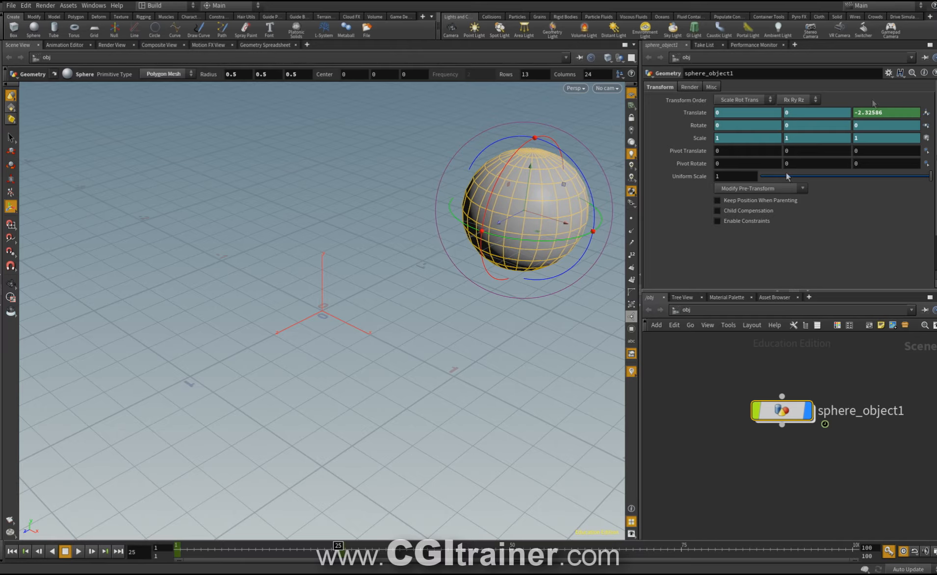
{"action": "left_click_drag", "start_coordinate": [338, 546], "coordinate": [249, 546]}
{"action": "left_click", "coordinate": [77, 551]}
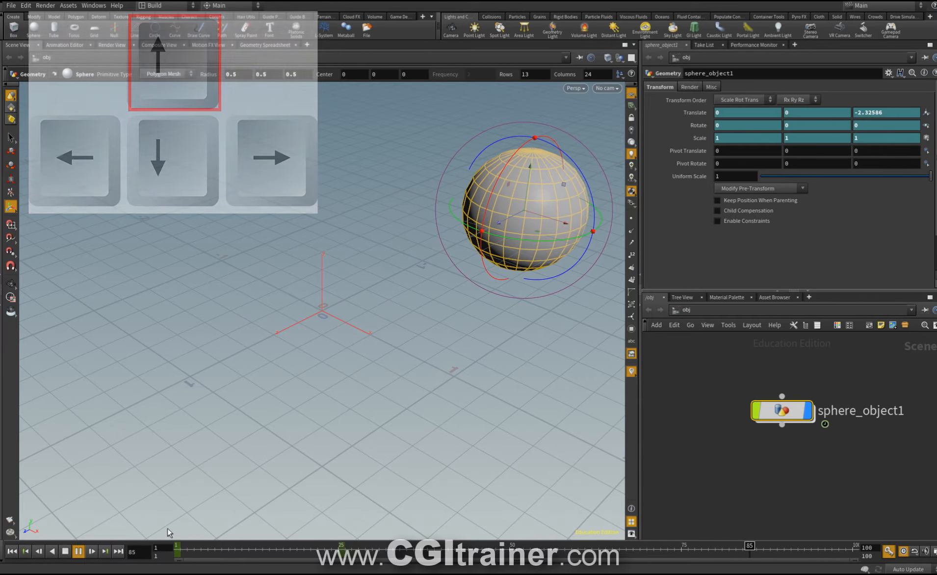
Set the playback mode to Play Once, and start and stop the animation playback.
{"action": "left_click", "coordinate": [914, 550]}
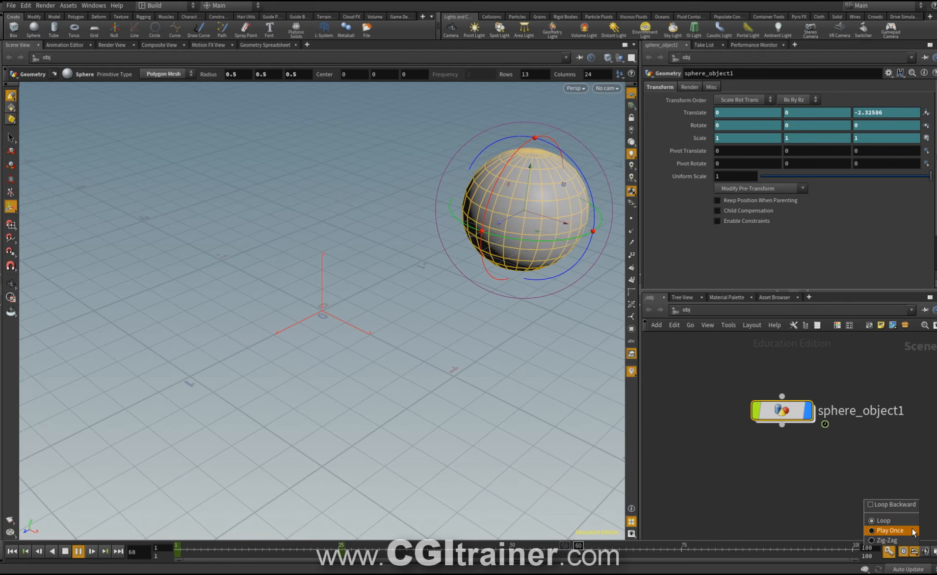
{"action": "left_click", "coordinate": [911, 528]}
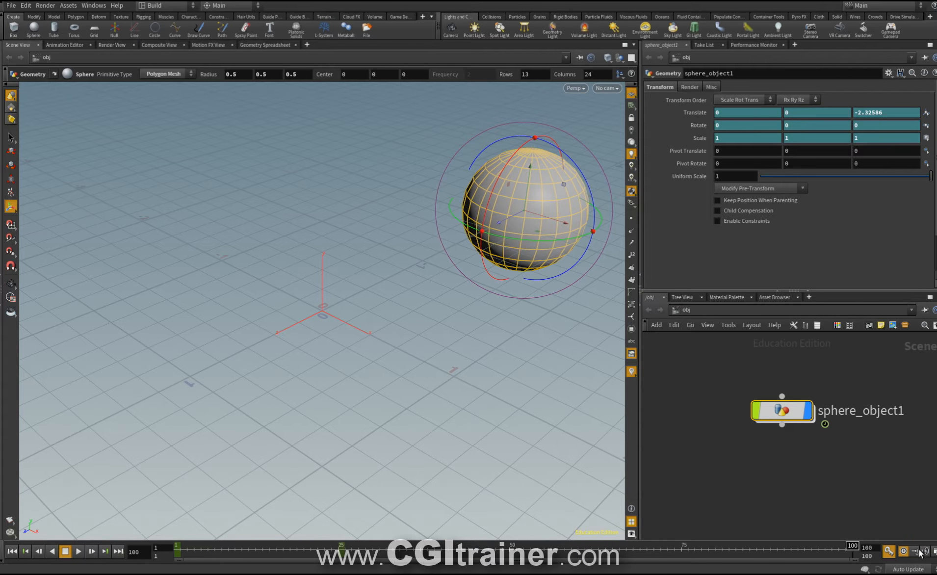
{"action": "key", "text": "Up"}
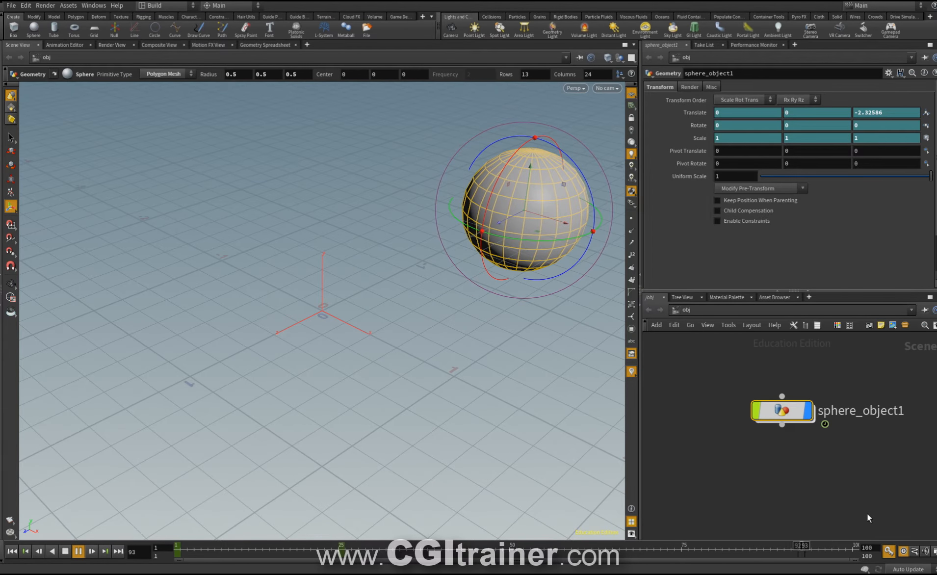
{"action": "key", "text": "Up"}
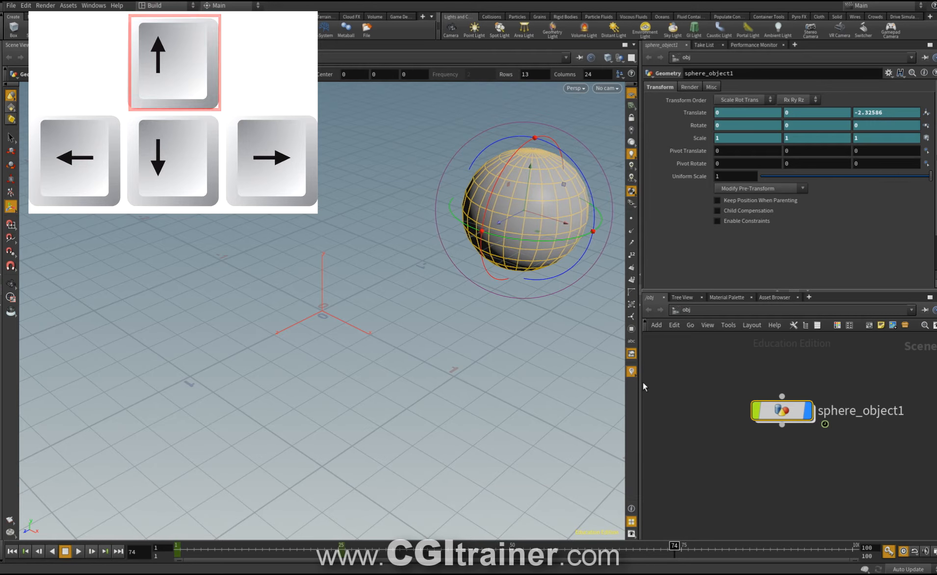
Jump back and forth between the sphere's keyframes at frames 1 and 25.
{"action": "key", "text": "ctrl+Left"}
{"action": "key", "text": "ctrl+Right"}
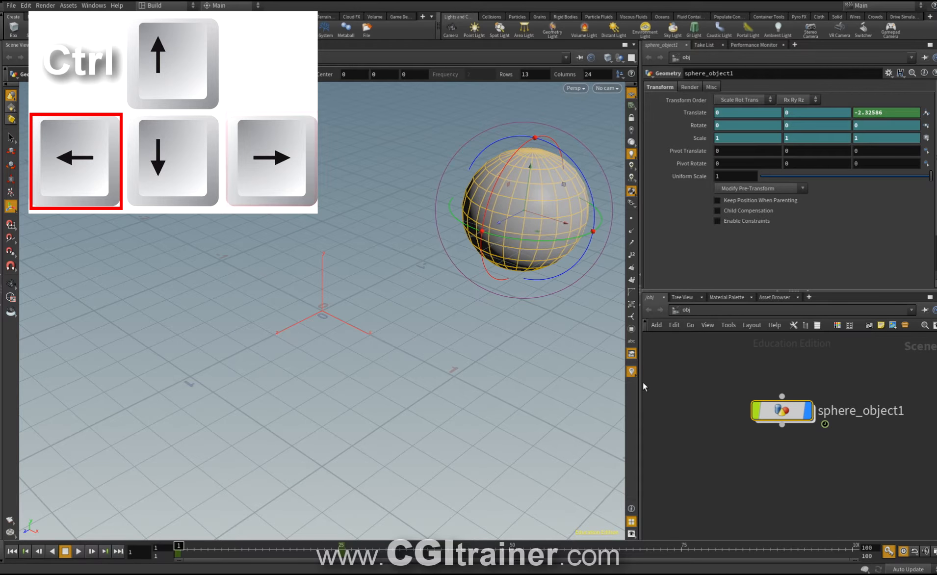
{"action": "key", "text": "ctrl+Left"}
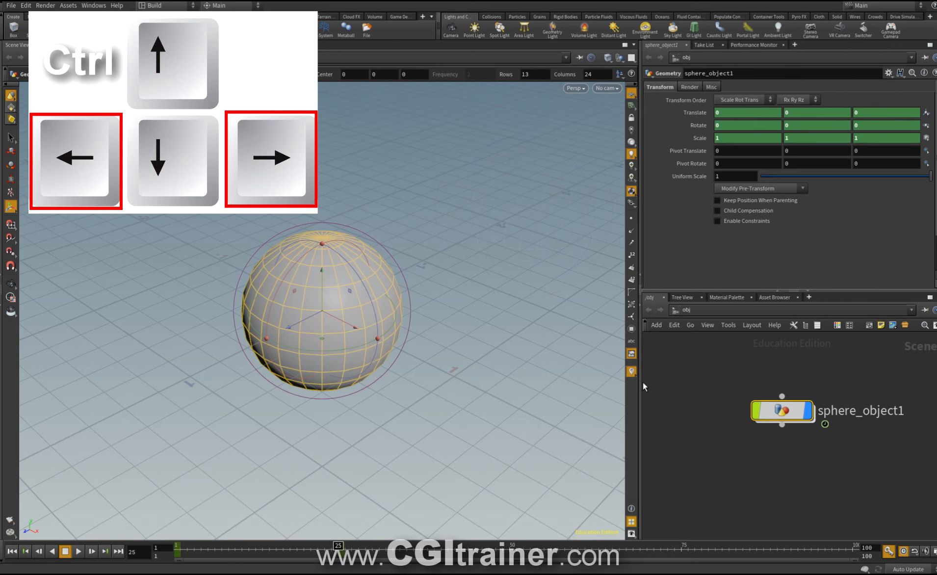
{"action": "key", "text": "ctrl+Right"}
{"action": "key", "text": "ctrl+Left"}
Move forward and backward one frame at a time through the sphere's motion between the two keyframes.
{"action": "key", "text": "Right"}
{"action": "key", "text": "Right"}
{"action": "key", "text": "Right"}
{"action": "key", "text": "Right"}
{"action": "key", "text": "Right"}
{"action": "key", "text": "Right"}
{"action": "key", "text": "Right"}
{"action": "key", "text": "Right"}
{"action": "key", "text": "Right"}
{"action": "key", "text": "Right"}
{"action": "key", "text": "Right"}
{"action": "key", "text": "Right"}
{"action": "key", "text": "Right"}
{"action": "key", "text": "Right"}
{"action": "key", "text": "Right"}
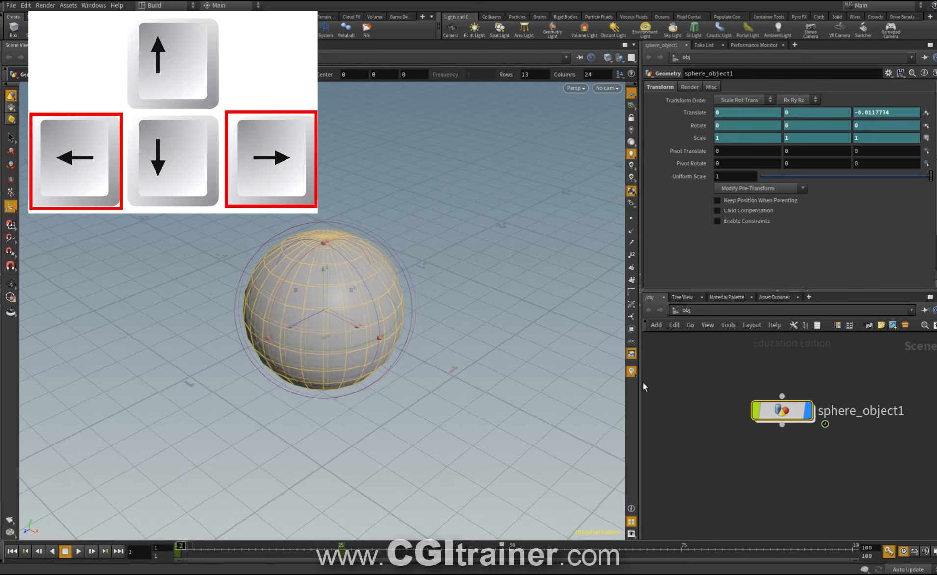
{"action": "key", "text": "Left"}
{"action": "key", "text": "Left"}
{"action": "key", "text": "Left"}
{"action": "key", "text": "Left"}
{"action": "key", "text": "Left"}
{"action": "key", "text": "Left"}
{"action": "key", "text": "Left"}
{"action": "key", "text": "Left"}
{"action": "key", "text": "Left"}
{"action": "key", "text": "Left"}
{"action": "key", "text": "Left"}
{"action": "key", "text": "Left"}
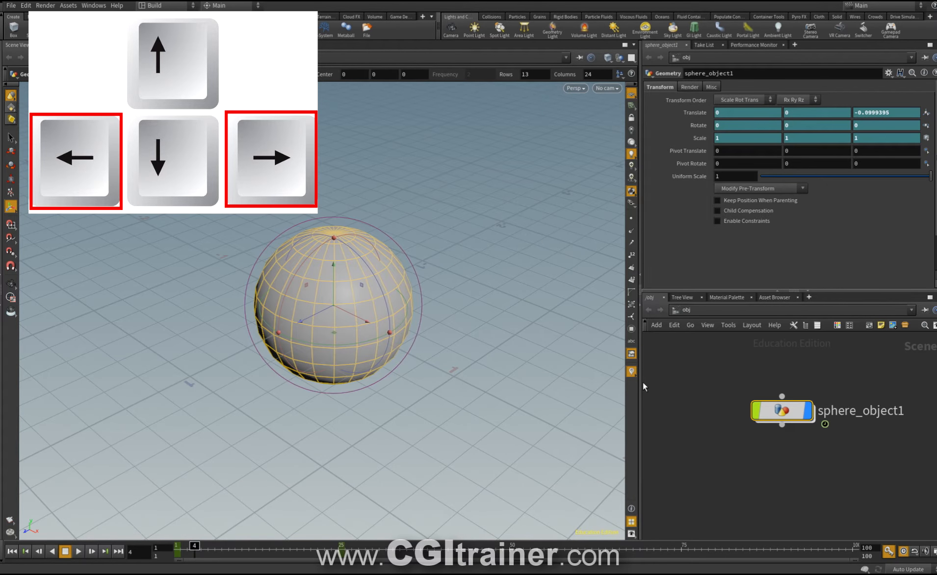
{"action": "key", "text": "Right"}
{"action": "key", "text": "Right"}
{"action": "key", "text": "Right"}
{"action": "key", "text": "Right"}
{"action": "key", "text": "Right"}
{"action": "key", "text": "Right"}
{"action": "key", "text": "Right"}
{"action": "key", "text": "Right"}
{"action": "key", "text": "Right"}
{"action": "key", "text": "Right"}
{"action": "key", "text": "Right"}
{"action": "key", "text": "Right"}
{"action": "key", "text": "Right"}
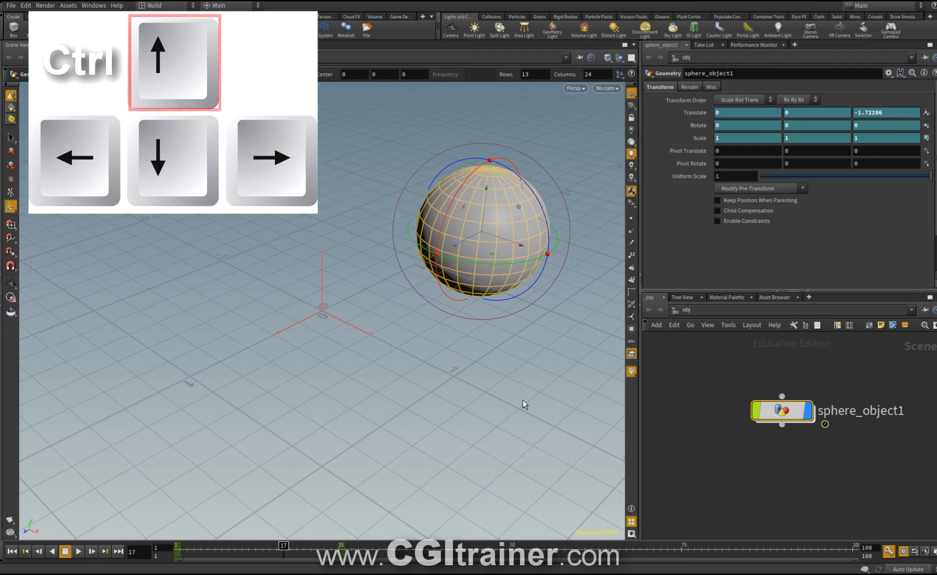
Return to the first frame, play the sphere's animation and stop it.
{"action": "key", "text": "ctrl+Up"}
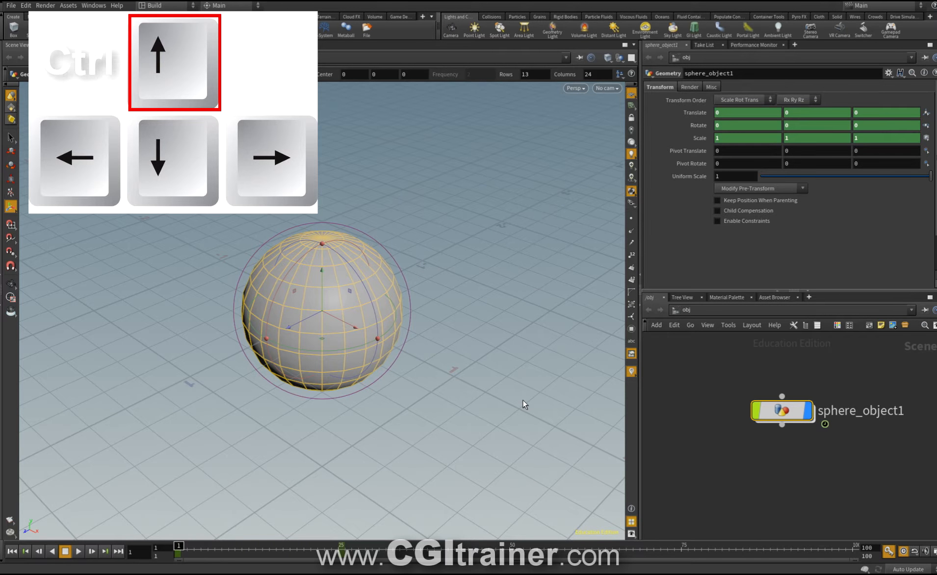
{"action": "key", "text": "Up"}
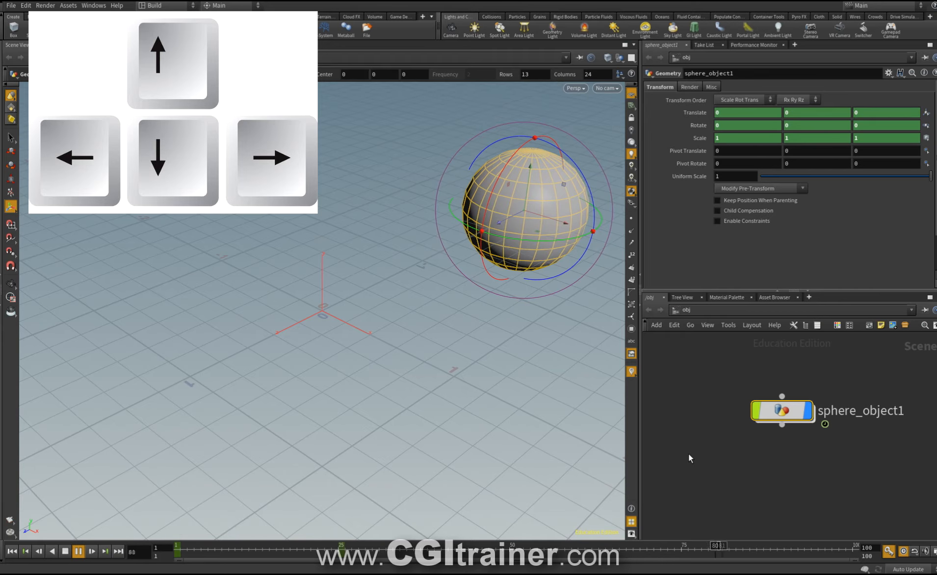
{"action": "key", "text": "Down"}
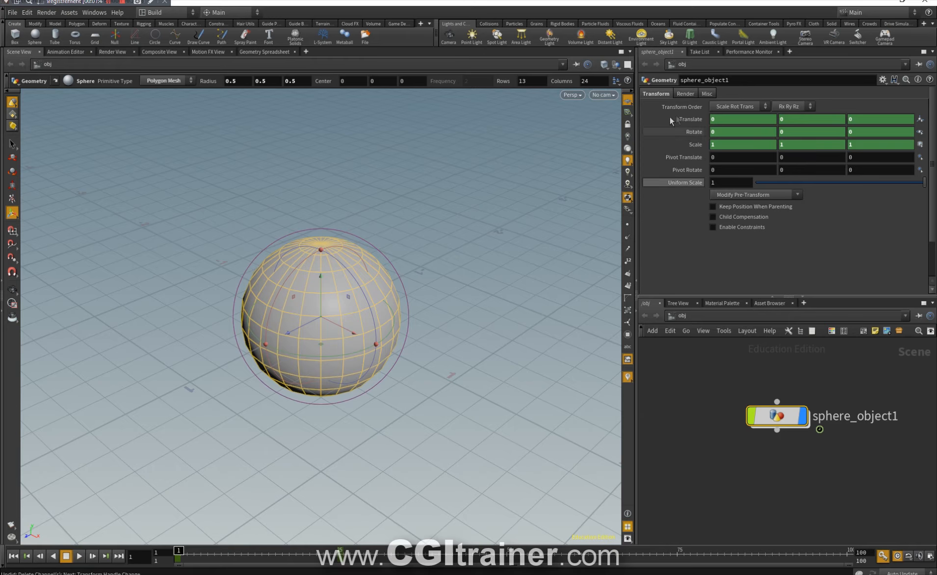
Delete the animation channels from the sphere's Translate, Rotate and Scale parameters.
{"action": "left_click", "coordinate": [682, 119], "text": "ctrl+shift"}
{"action": "left_click", "coordinate": [685, 131], "text": "ctrl+shift"}
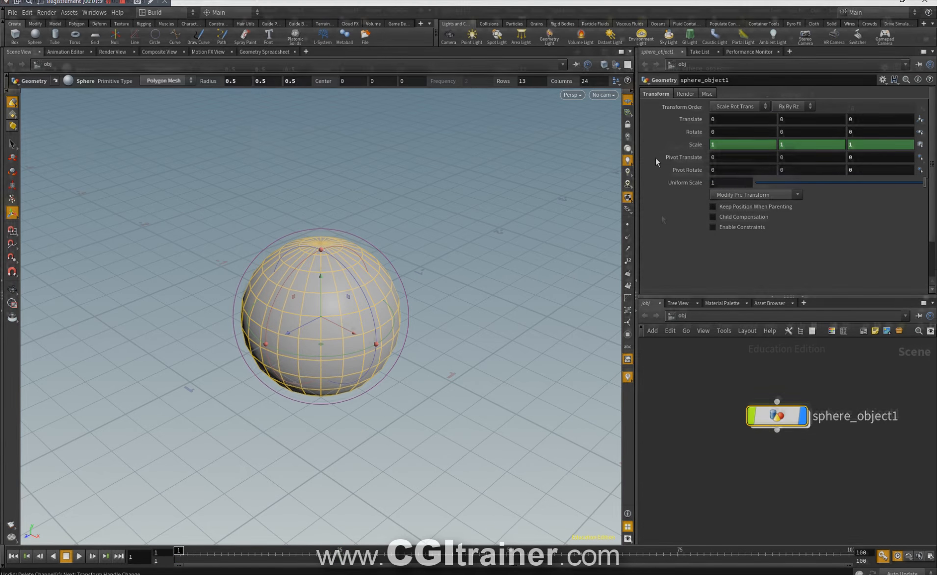
{"action": "left_click", "coordinate": [662, 145], "text": "ctrl+shift"}
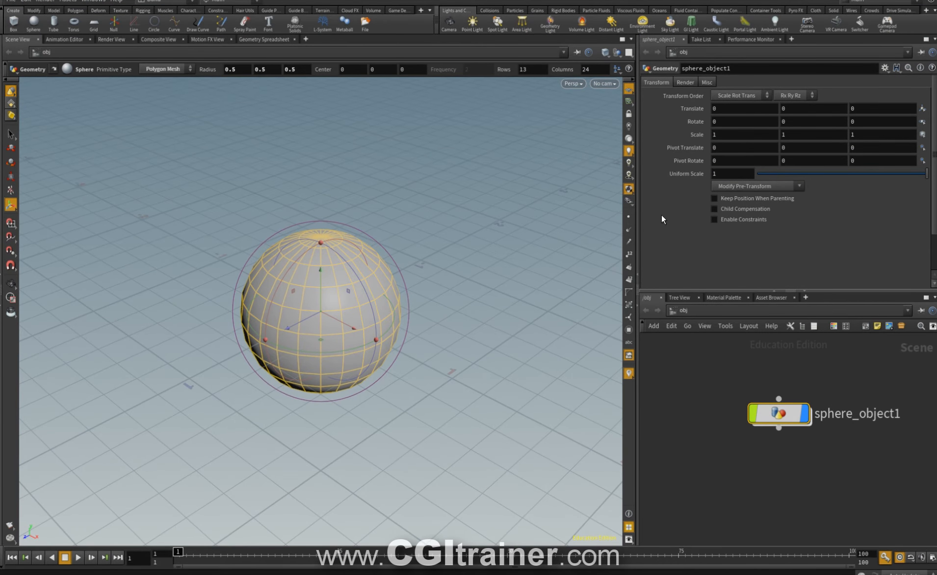
Switch to the Pose tool and keyframe the sphere's translation and rotation at frame 1.
{"action": "key", "text": "ctrl+r"}
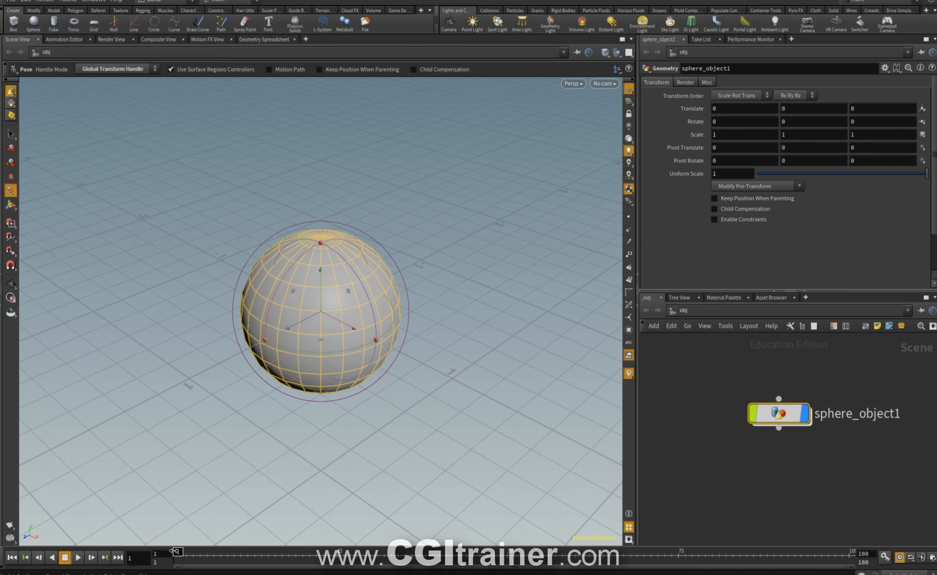
{"action": "key", "text": "k"}
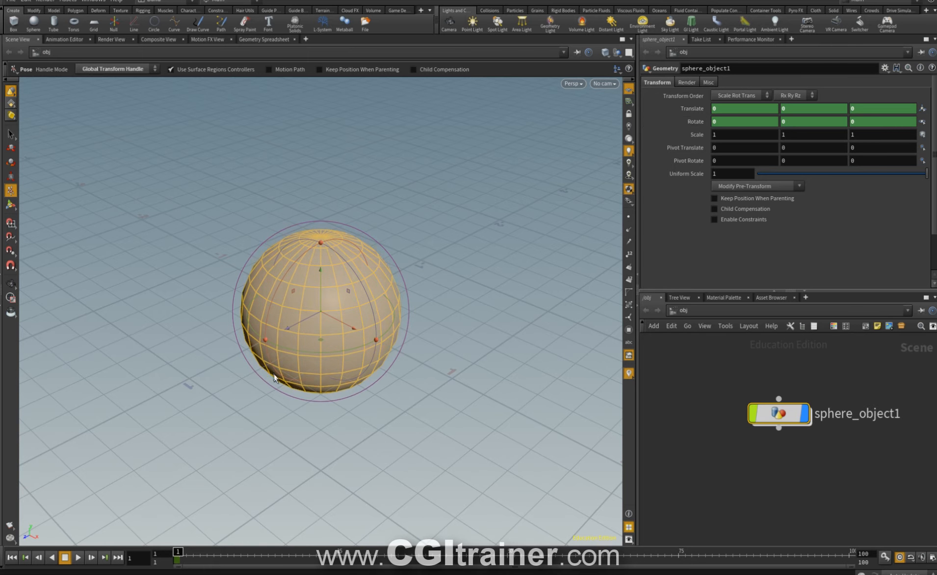
At frame 25, move the sphere along Z to about -1.84, rotate it about X to about 126.5 degrees, and keyframe the pose.
{"action": "left_click", "coordinate": [337, 552]}
{"action": "left_click_drag", "start_coordinate": [301, 319], "coordinate": [471, 221]}
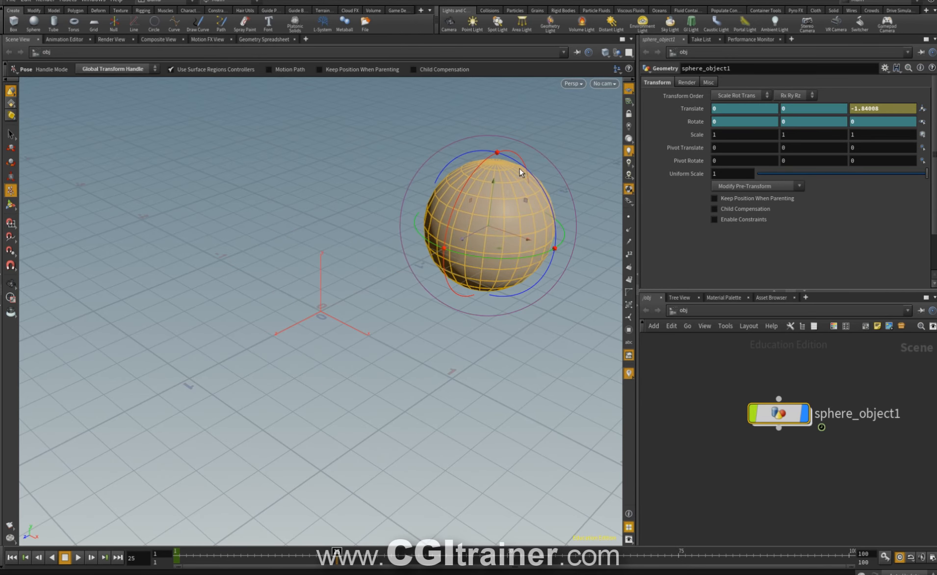
{"action": "left_click_drag", "start_coordinate": [519, 168], "coordinate": [443, 329]}
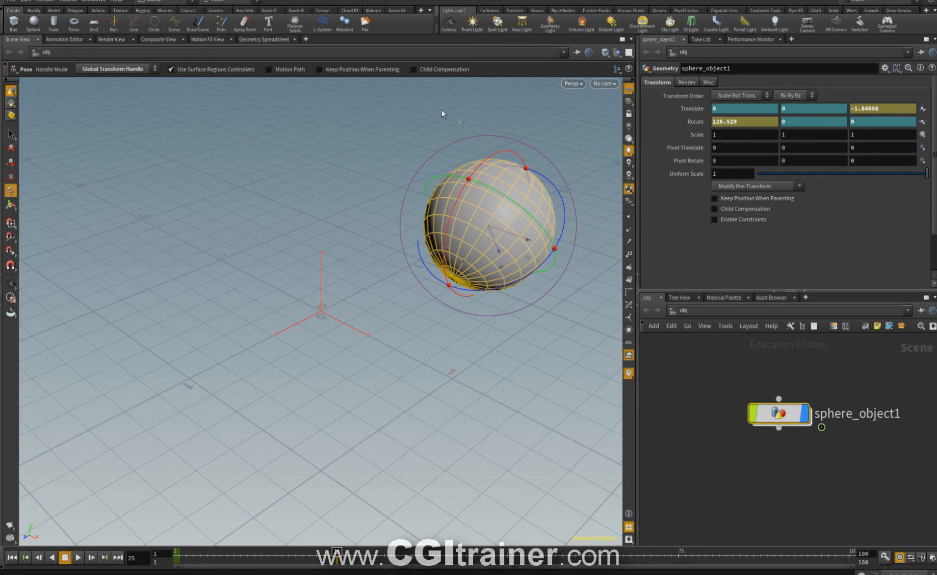
{"action": "key", "text": "k"}
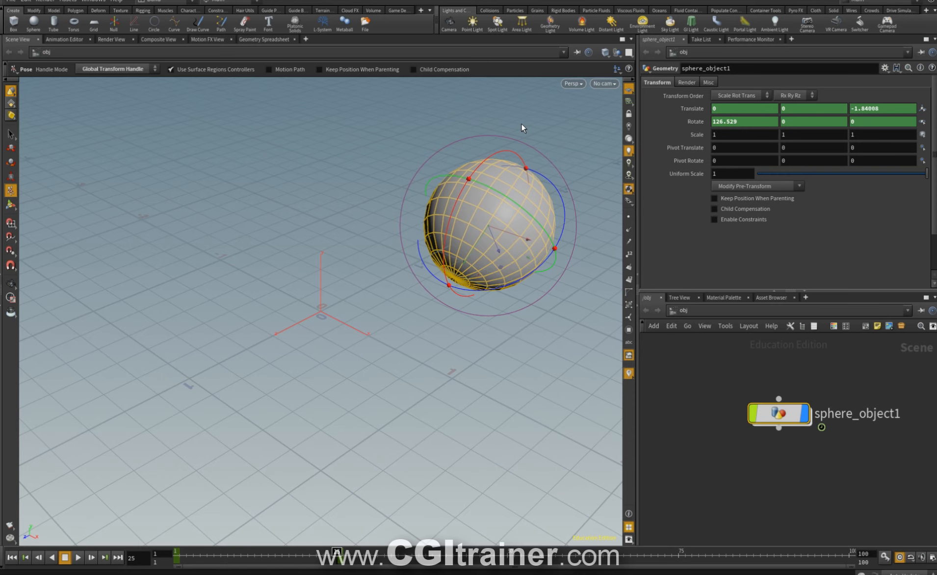
{"action": "left_click_drag", "start_coordinate": [337, 550], "coordinate": [208, 451]}
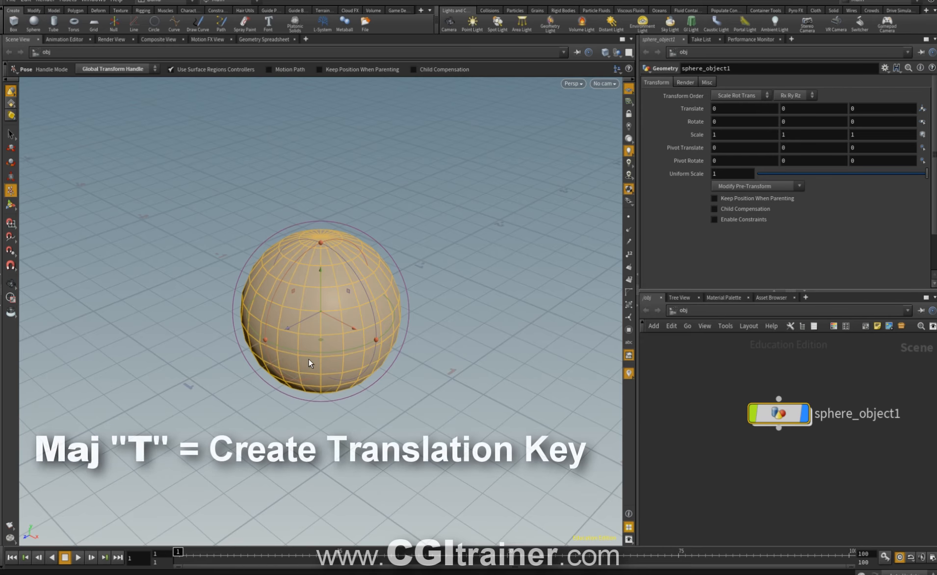
Keyframe only the sphere's translation at frame 1, move it along Z to about -1.4 and key it at frame 25, and scrub back.
{"action": "key", "text": "shift+t"}
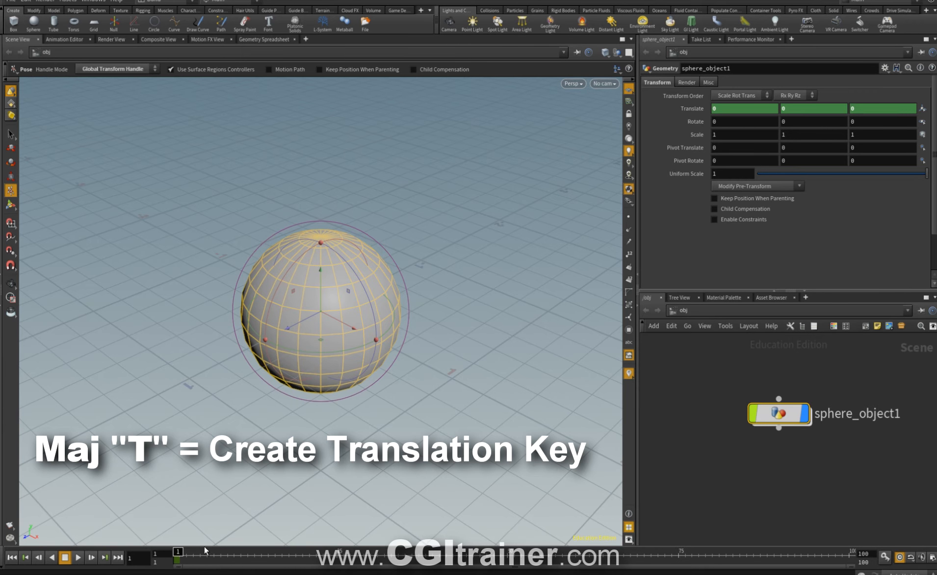
{"action": "left_click_drag", "start_coordinate": [245, 547], "coordinate": [341, 535]}
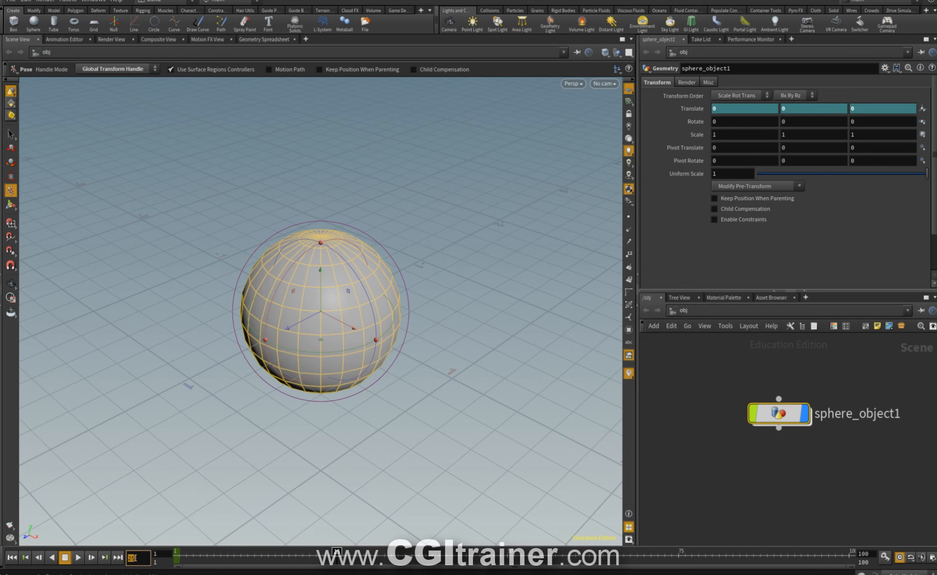
{"action": "left_click_drag", "start_coordinate": [291, 322], "coordinate": [429, 240]}
{"action": "key", "text": "k"}
{"action": "left_click_drag", "start_coordinate": [337, 550], "coordinate": [87, 546]}
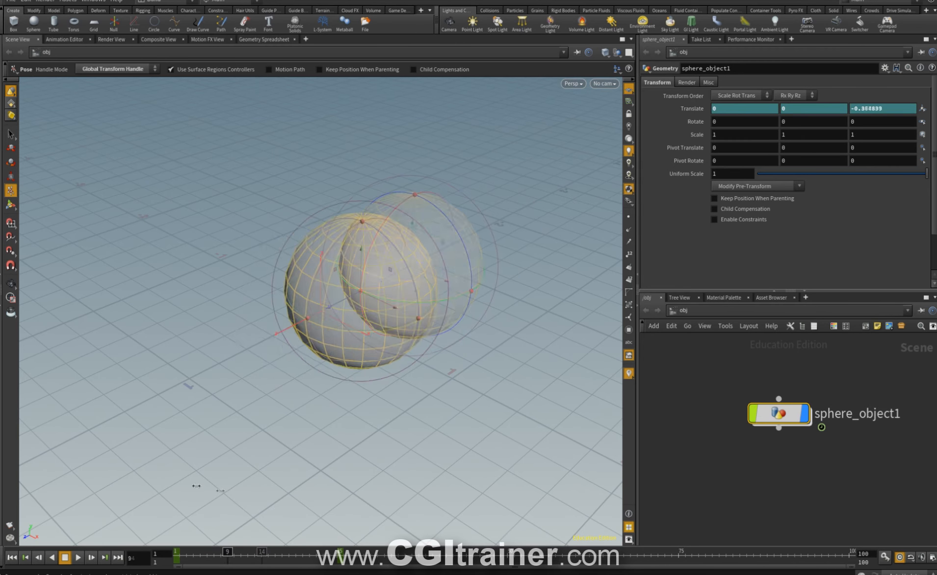
Keyframe only the sphere's rotation at frame 5, and at frame 30 rotate it about X to about 92.3 degrees with another rotation key.
{"action": "type", "text": "5"}
{"action": "key", "text": "Return"}
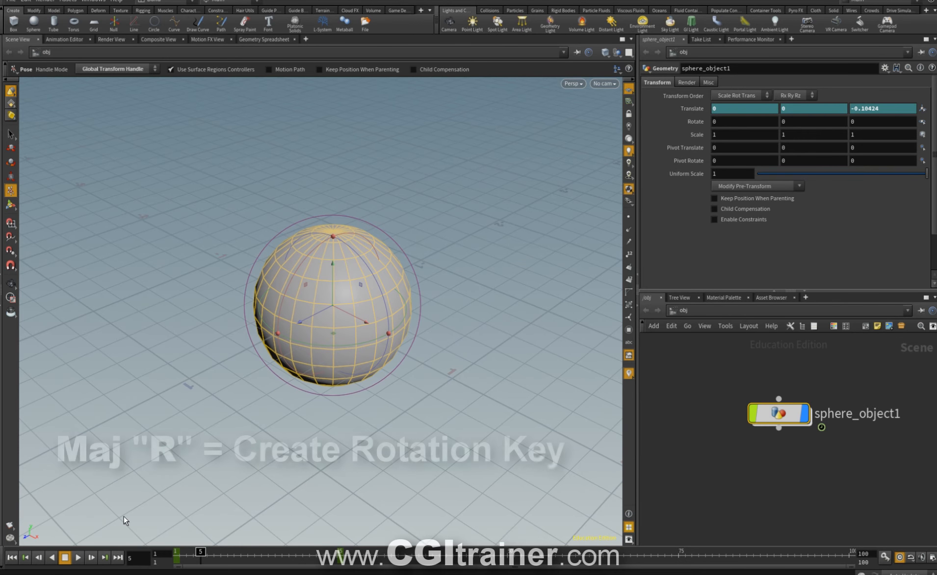
{"action": "key", "text": "shift+r"}
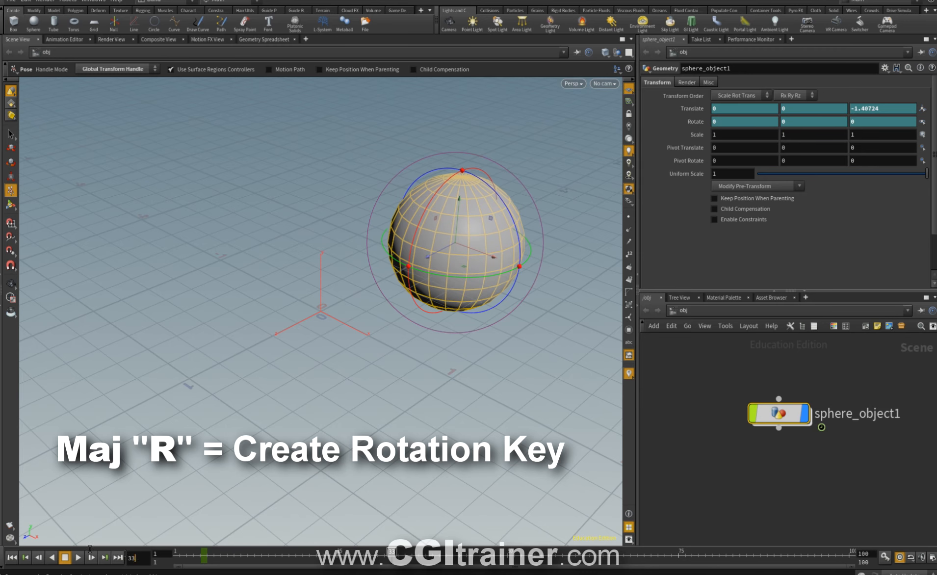
{"action": "left_click", "coordinate": [136, 558]}
{"action": "type", "text": "30"}
{"action": "key", "text": "Return"}
{"action": "left_click_drag", "start_coordinate": [440, 184], "coordinate": [392, 324]}
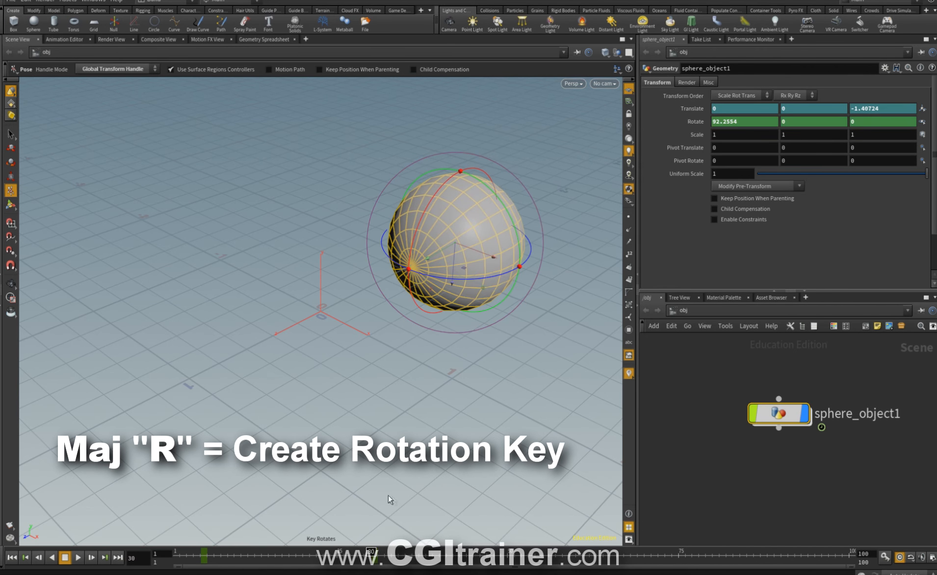
Scrub back to frame 10 and keyframe only the sphere's scale.
{"action": "left_click_drag", "start_coordinate": [368, 549], "coordinate": [163, 444]}
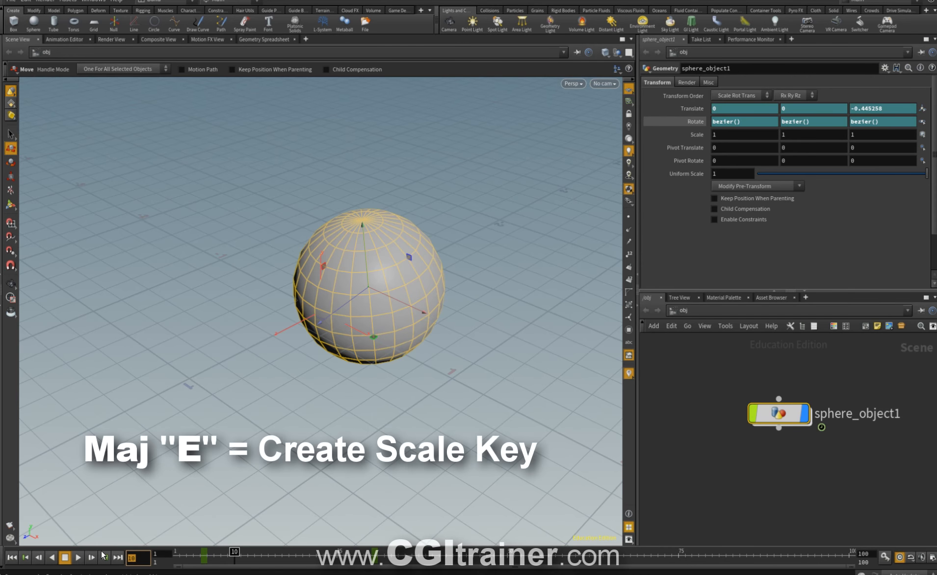
{"action": "key", "text": "shift+e"}
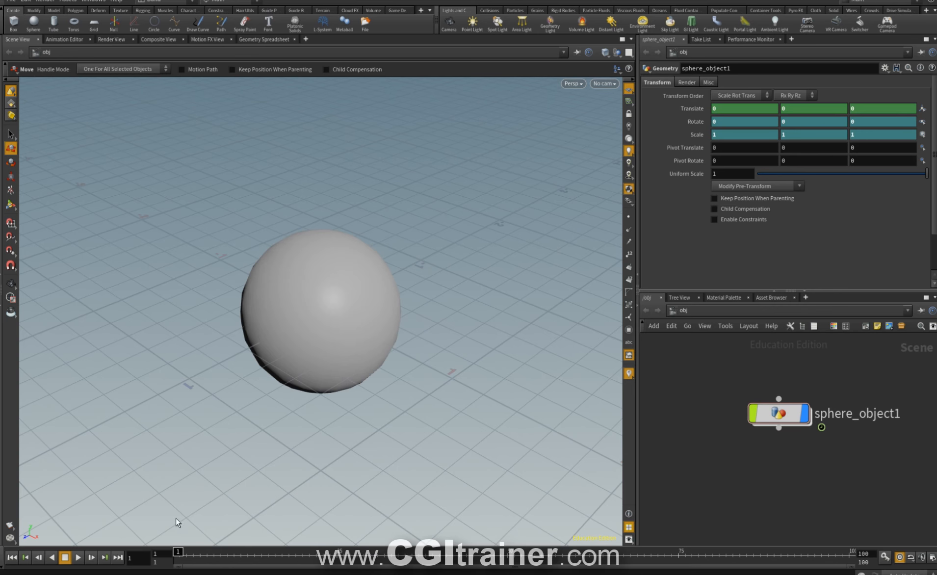
Delete the animation channels of the sphere's Translate, Rotate and Scale parameters at frame 1.
{"action": "left_click", "coordinate": [671, 106], "text": "ctrl+shift"}
{"action": "left_click", "coordinate": [678, 120], "text": "ctrl+shift"}
{"action": "left_click", "coordinate": [677, 131], "text": "ctrl+shift"}
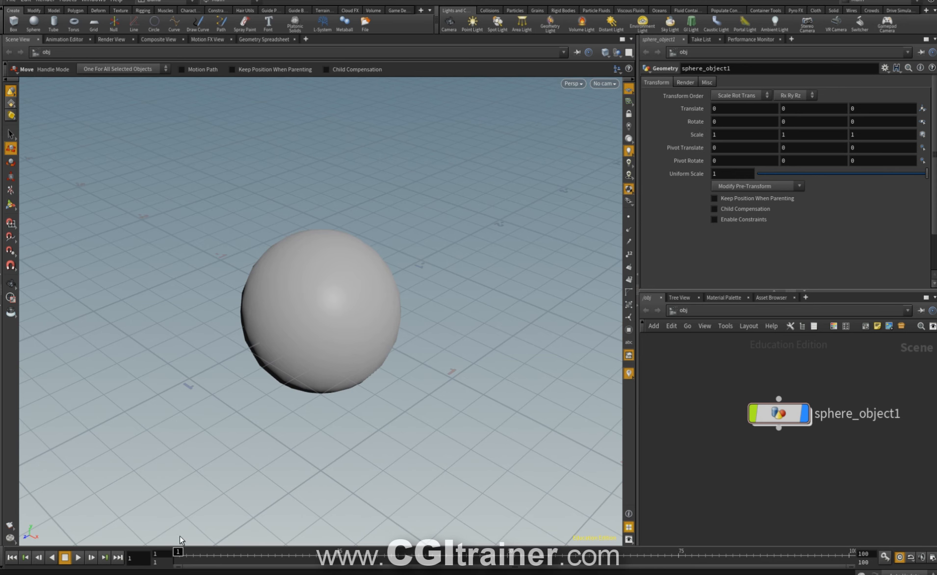
Keyframe only Translate X at frame 1, and at frame 25 move the sphere along X to about -2.2 and key that value.
{"action": "left_click", "coordinate": [720, 108], "text": "alt"}
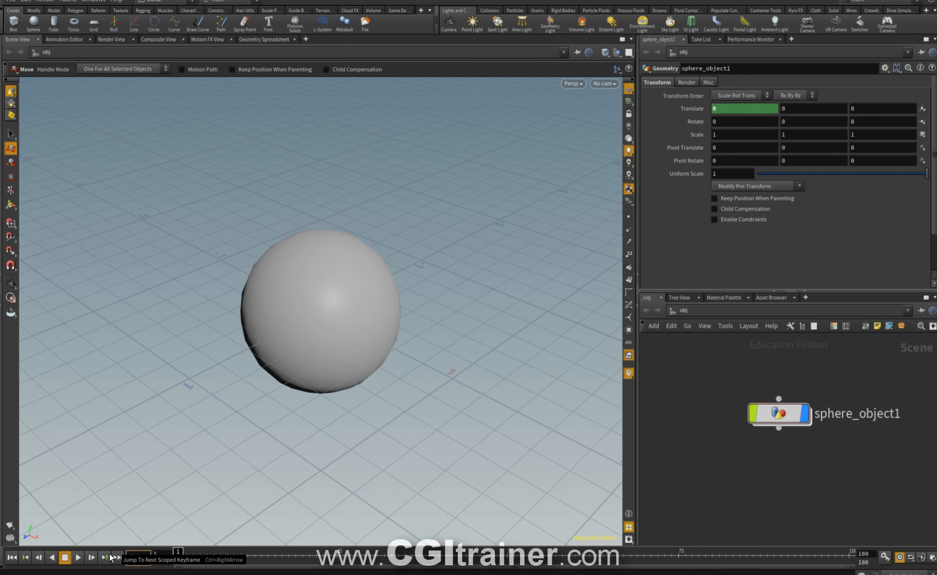
{"action": "left_click", "coordinate": [337, 553]}
{"action": "left_click_drag", "start_coordinate": [348, 302], "coordinate": [161, 200]}
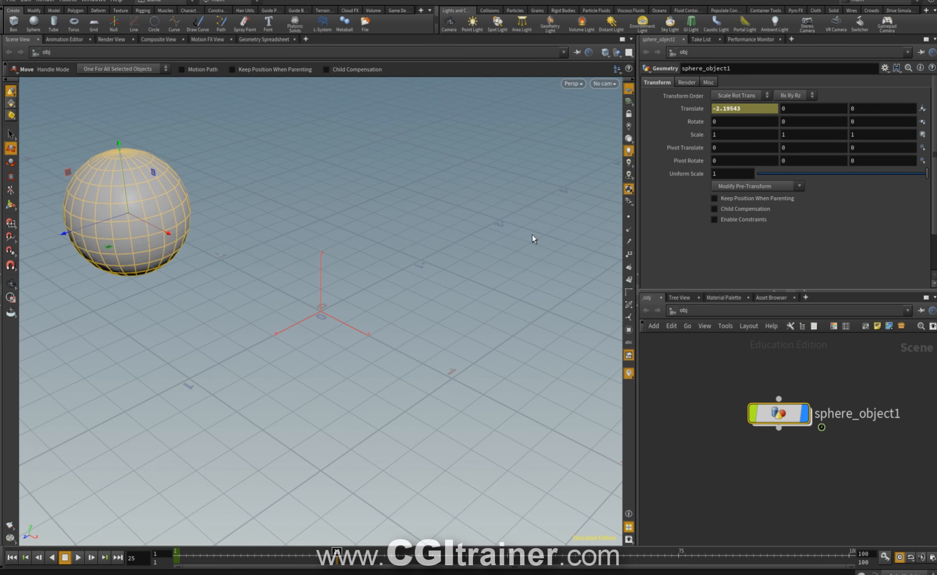
{"action": "left_click", "coordinate": [733, 108], "text": "alt"}
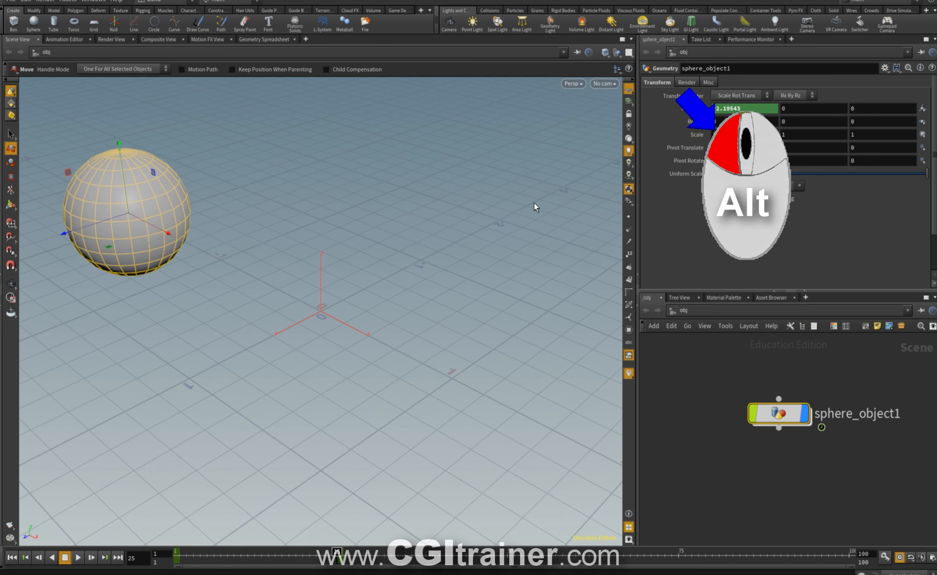
Enable Auto Key, go to frame 50 and move the sphere along X to about 0.89.
{"action": "left_click_drag", "start_coordinate": [337, 551], "coordinate": [434, 522]}
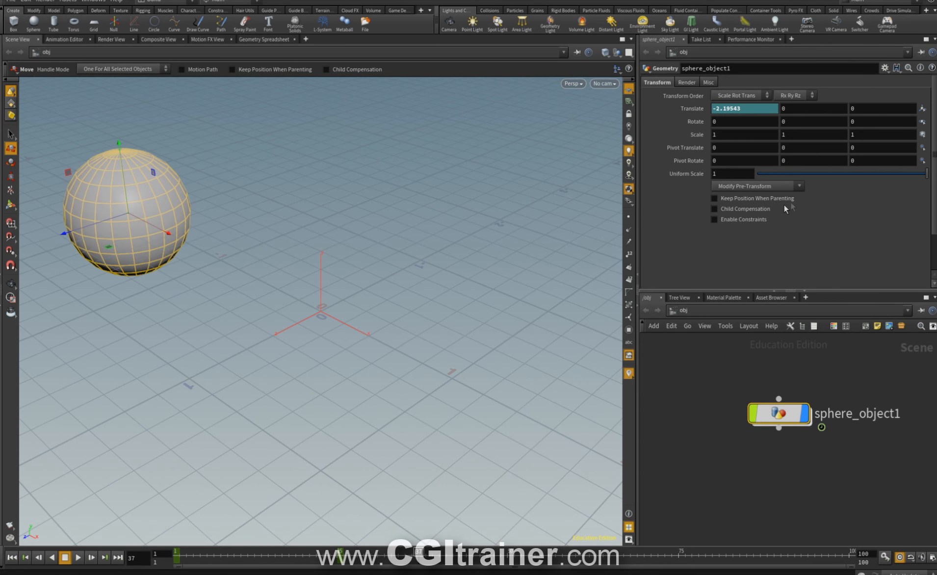
{"action": "left_click", "coordinate": [883, 557]}
{"action": "left_click_drag", "start_coordinate": [422, 552], "coordinate": [511, 537]}
{"action": "left_click_drag", "start_coordinate": [145, 222], "coordinate": [482, 371]}
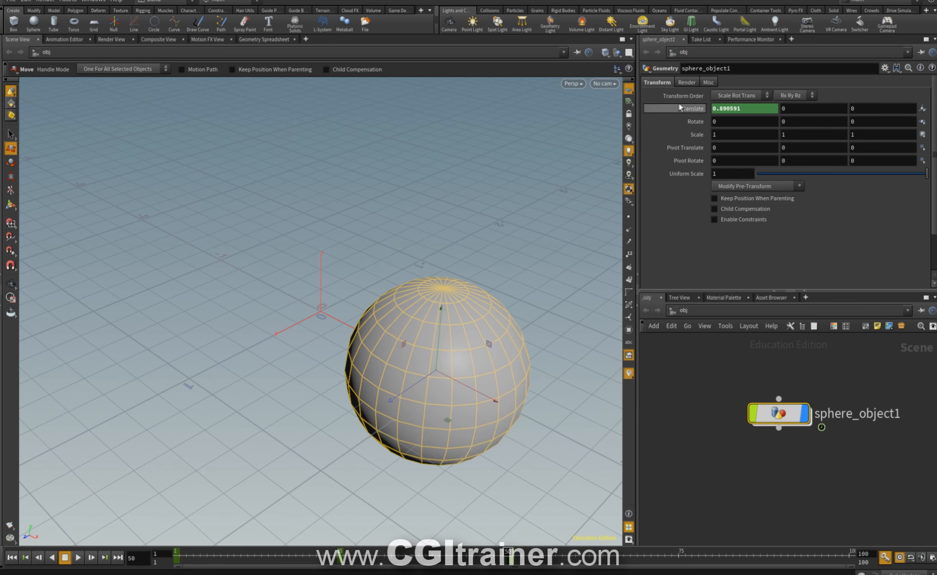
Move the sphere along Z to about -2.27 at frame 50 and scrub back through the animation.
{"action": "mouse_move", "coordinate": [513, 547]}
{"action": "left_mouse_down"}
{"action": "mouse_move", "coordinate": [289, 545]}
{"action": "mouse_move", "coordinate": [466, 540]}
{"action": "mouse_move", "coordinate": [525, 516]}
{"action": "mouse_move", "coordinate": [510, 539]}
{"action": "left_mouse_up"}
{"action": "left_click_drag", "start_coordinate": [431, 339], "coordinate": [608, 251]}
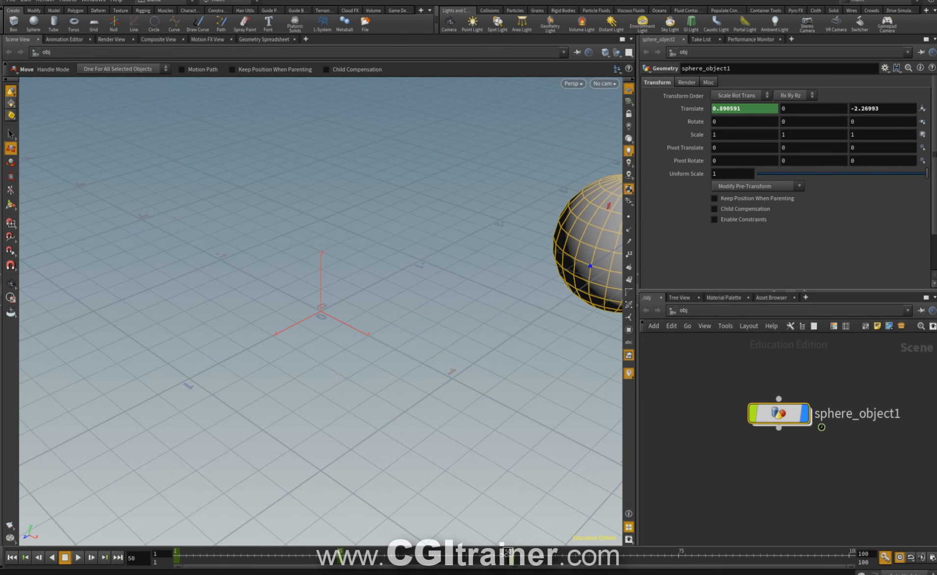
{"action": "left_click_drag", "start_coordinate": [508, 553], "coordinate": [315, 438]}
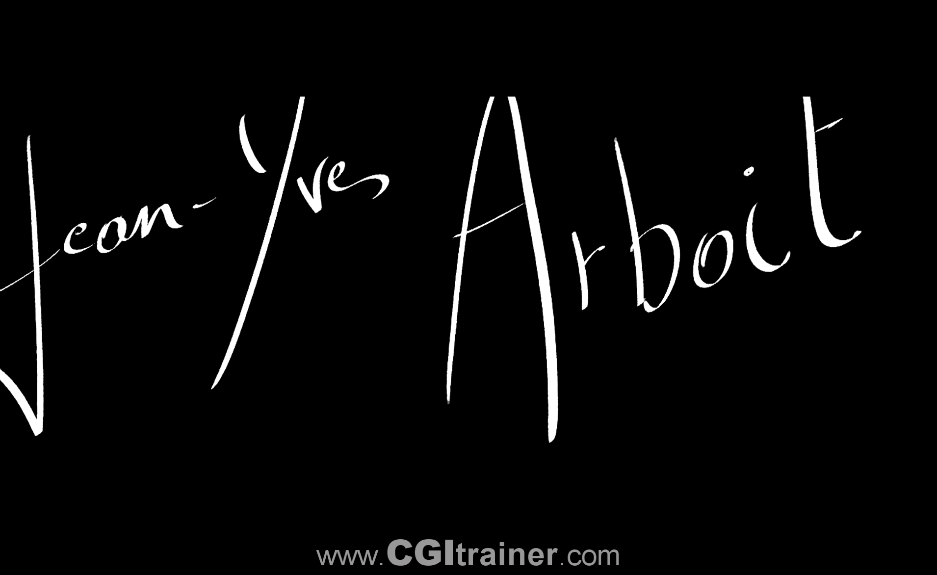